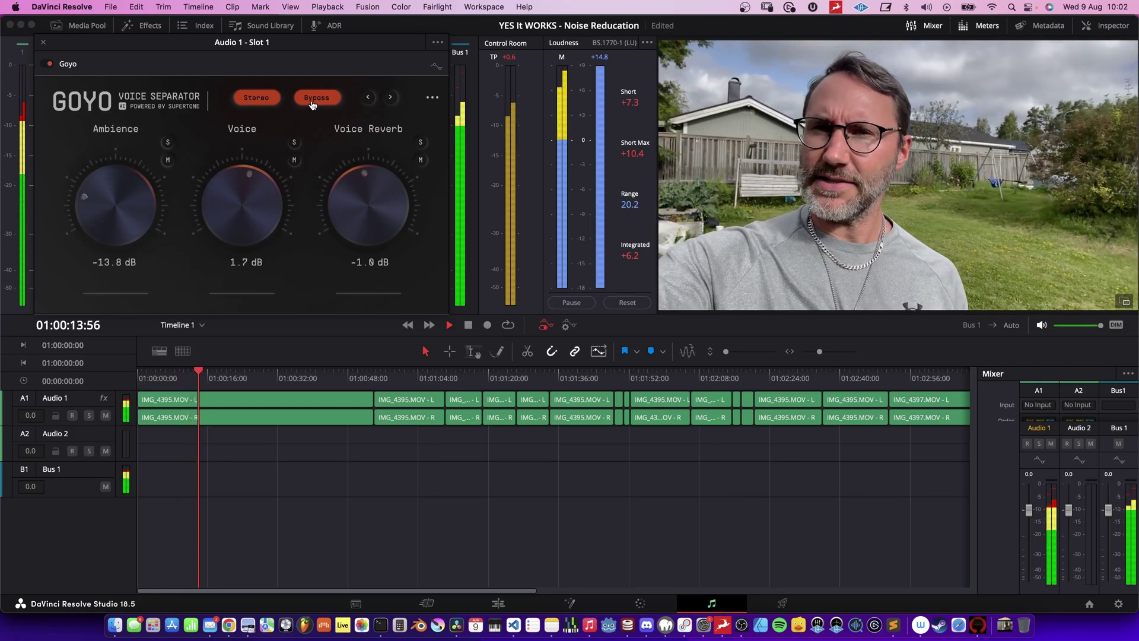
A/B the vlog audio with Goyo Bypass, then lower Ambience to -16.3 dB
click(319, 99)
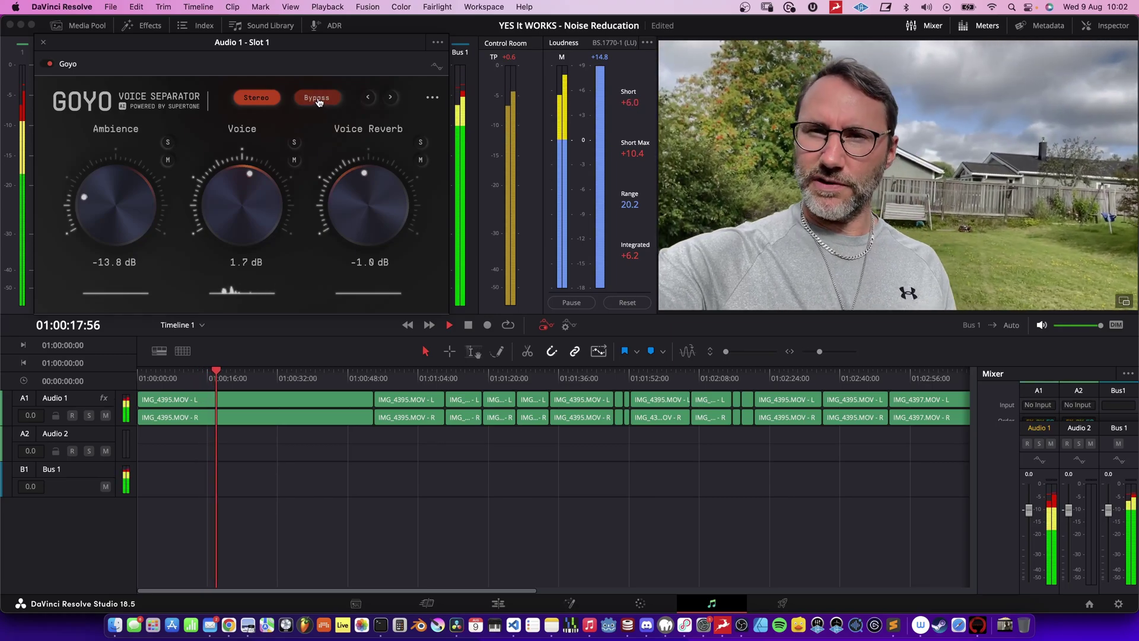
click(319, 100)
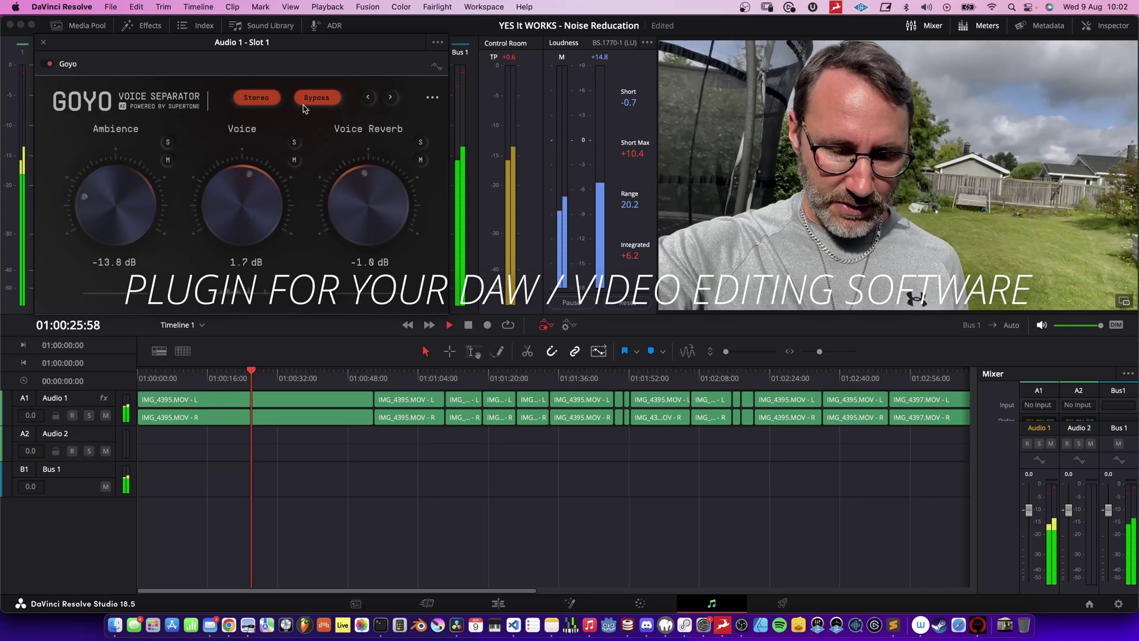
click(325, 105)
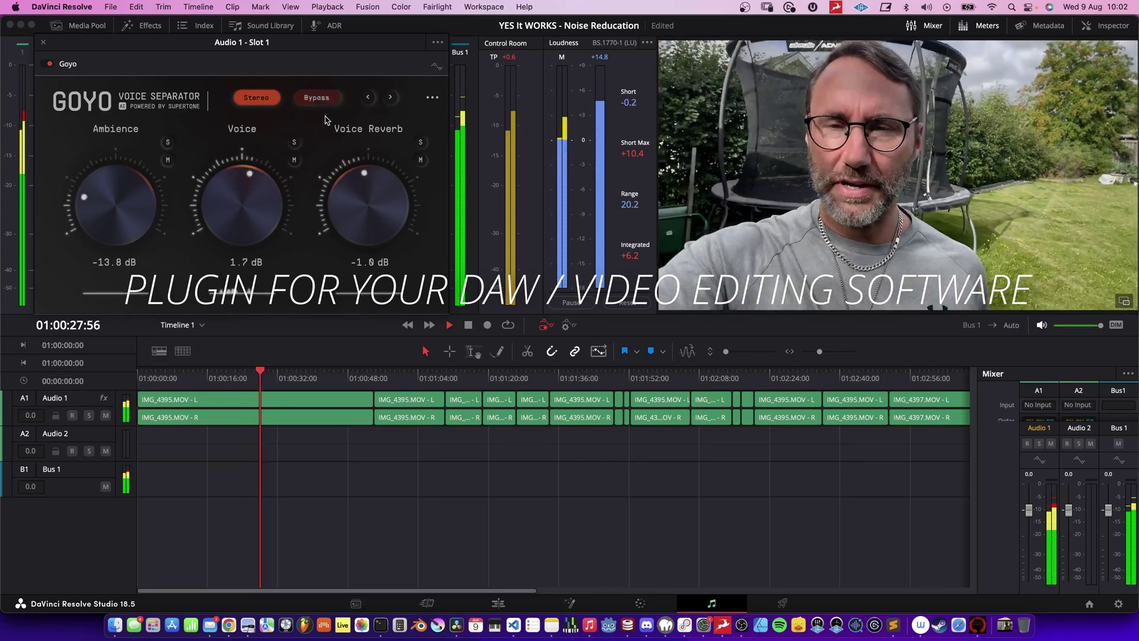
drag(119, 211, 118, 210)
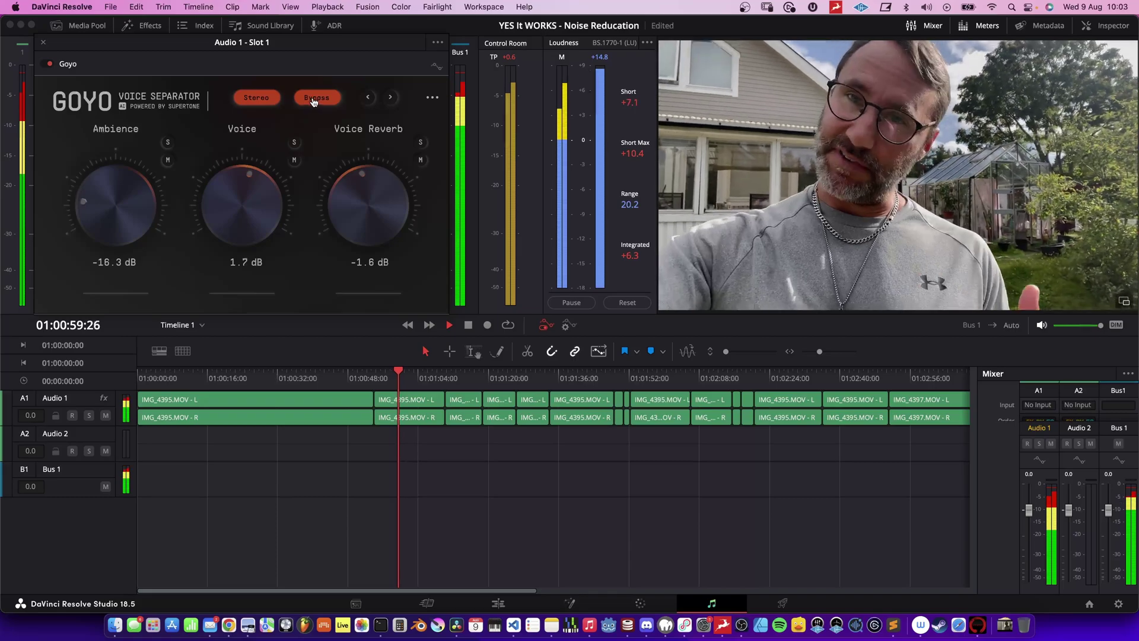
Re-enable Goyo and bring the Voice level back up to 1.9 dB
click(314, 100)
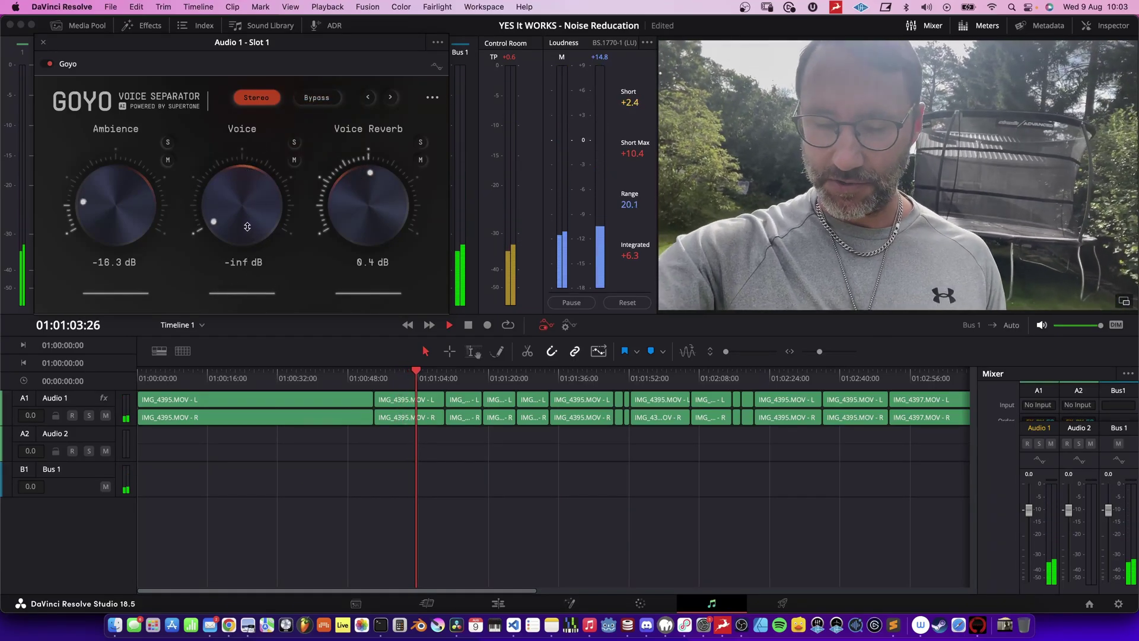
drag(251, 225, 258, 175)
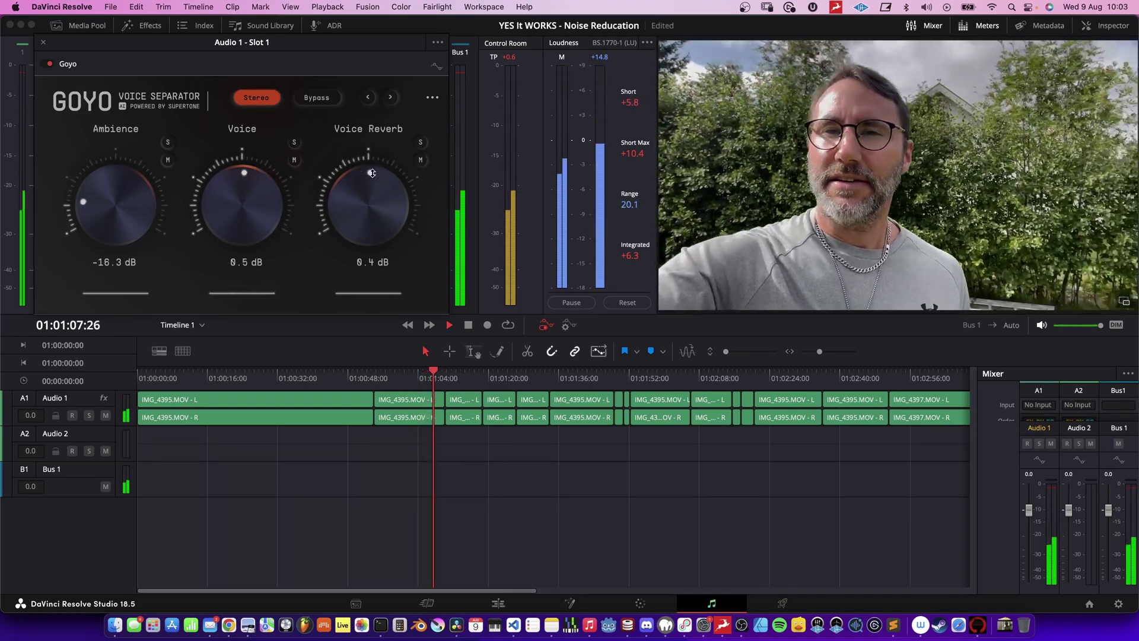
drag(265, 205, 265, 196)
Set Voice Reverb to -13.0 dB and solo the voice
mouse_move(378, 185)
mouse_down()
mouse_move(369, 217)
mouse_move(380, 255)
mouse_move(373, 194)
mouse_up()
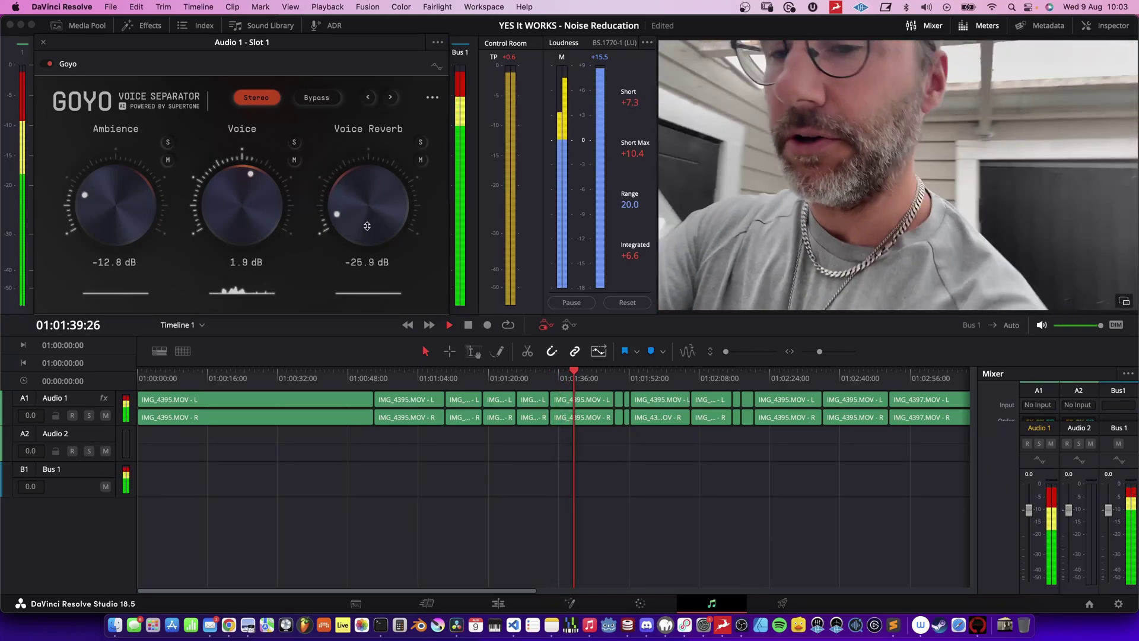
mouse_move(370, 226)
mouse_down()
mouse_move(380, 161)
mouse_move(379, 252)
mouse_up()
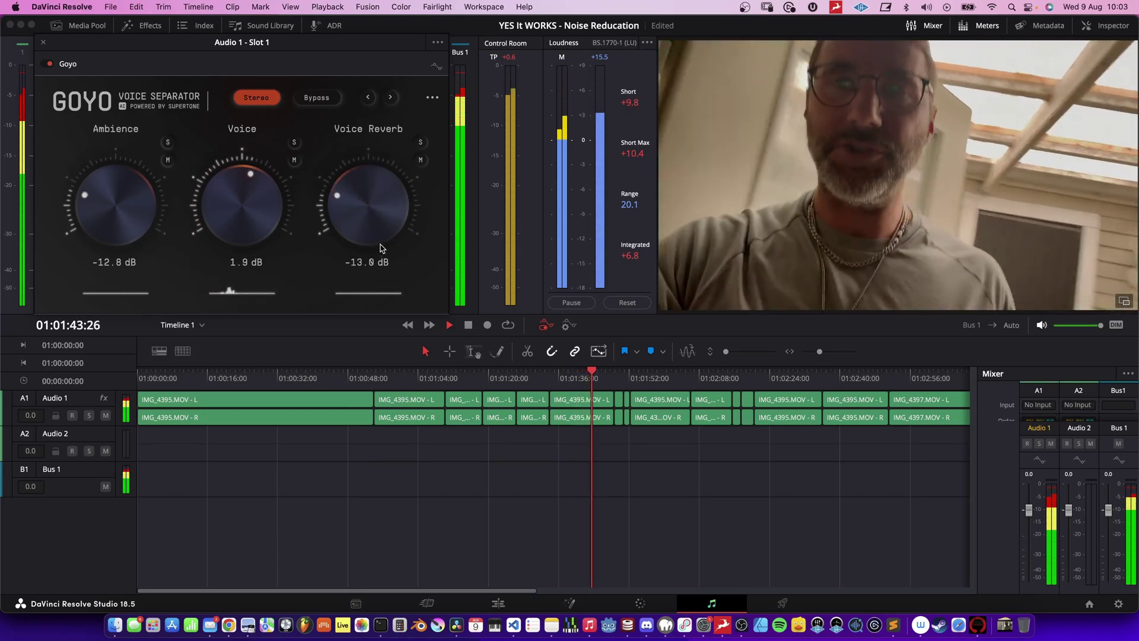
click(295, 143)
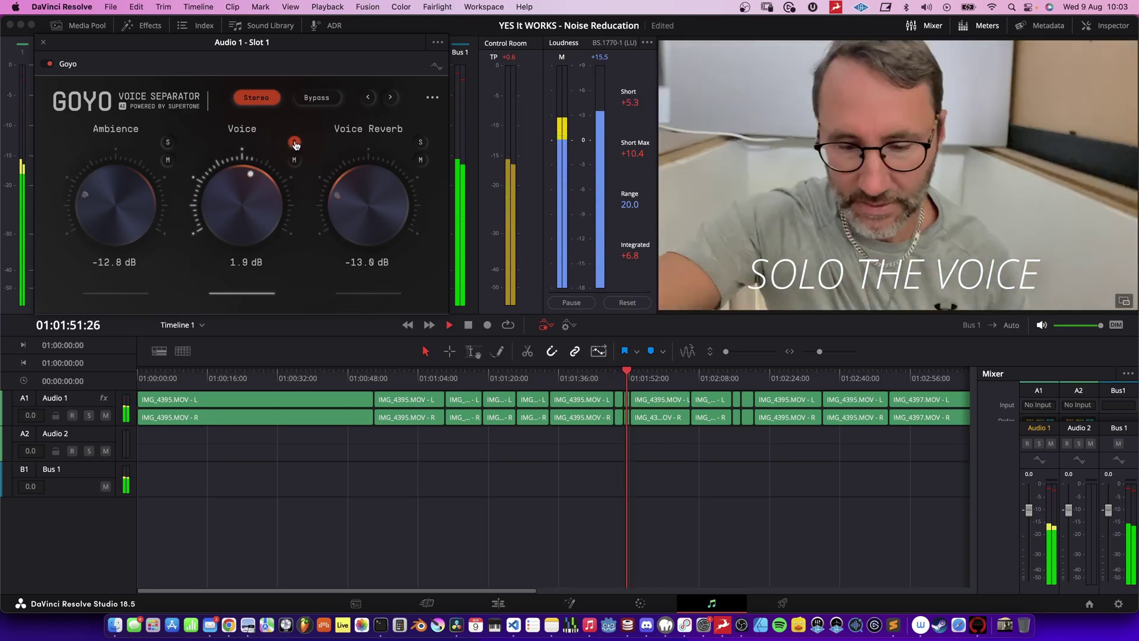
Unsolo the voice, compare against bypass, and rough in new Ambience and Voice Reverb levels
click(295, 143)
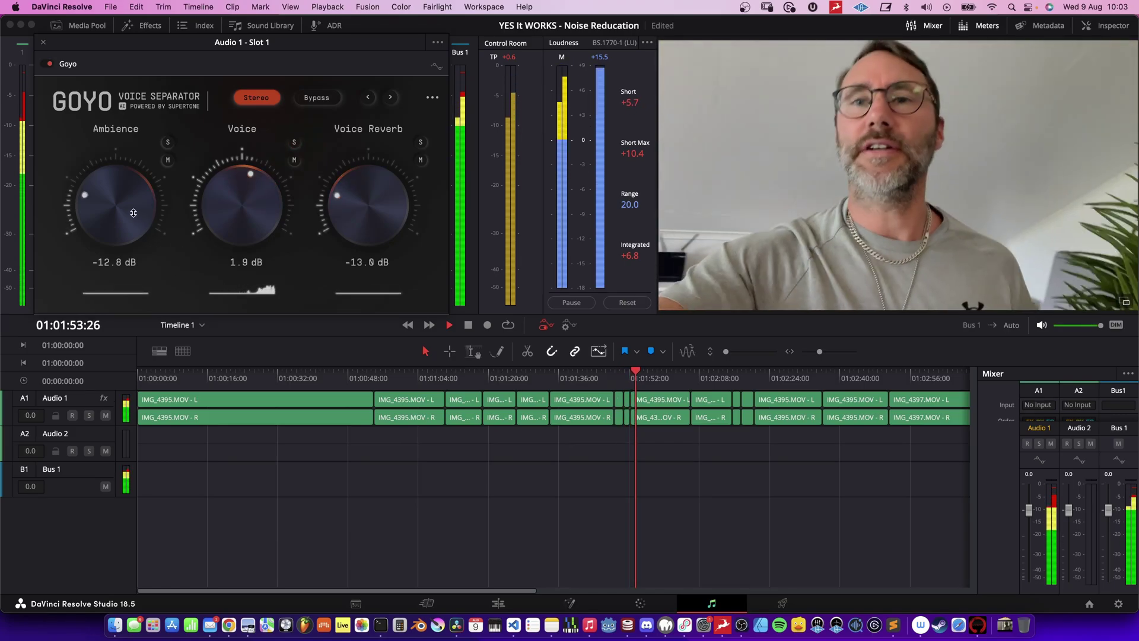
click(317, 98)
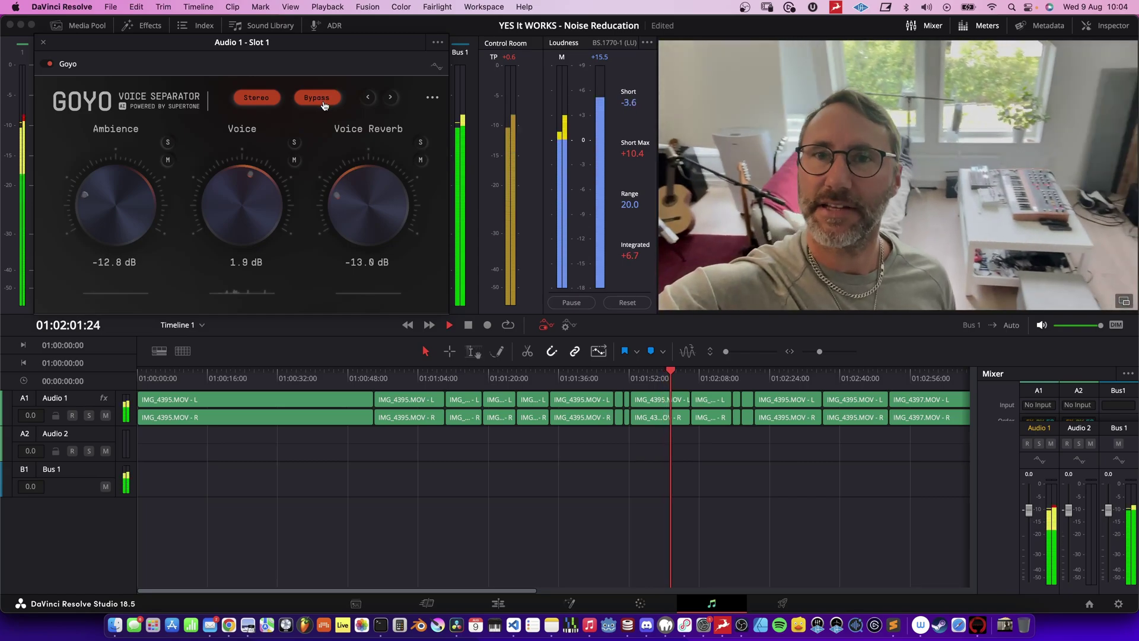
click(322, 98)
mouse_move(112, 215)
mouse_down()
mouse_move(120, 183)
mouse_move(118, 220)
mouse_up()
mouse_move(370, 209)
mouse_down()
mouse_move(372, 176)
mouse_move(374, 261)
mouse_up()
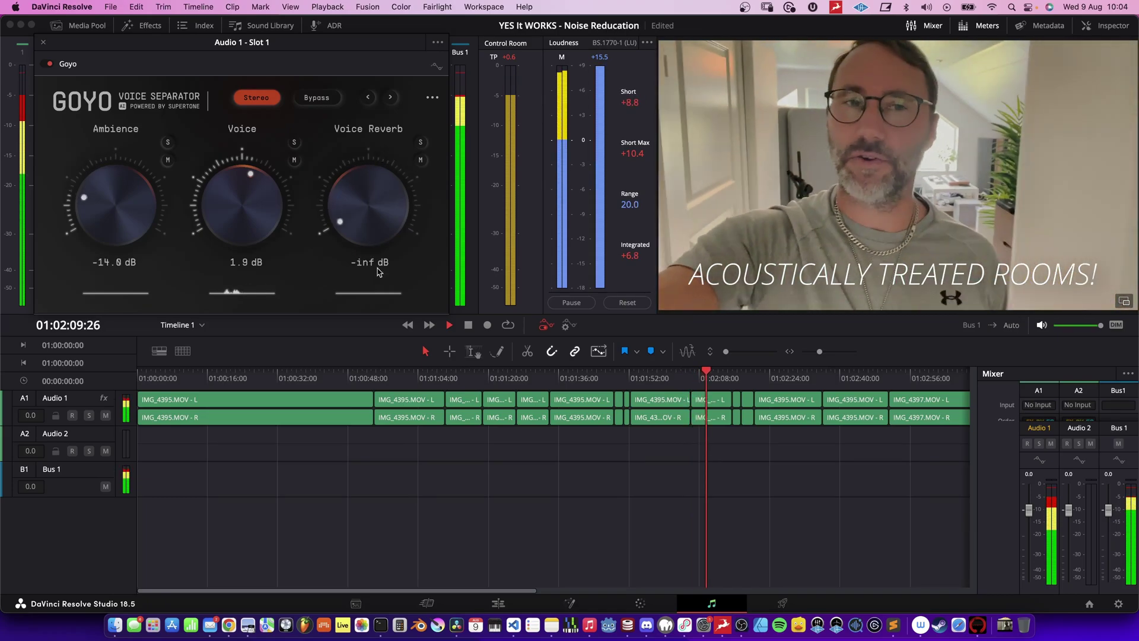
drag(370, 210, 372, 196)
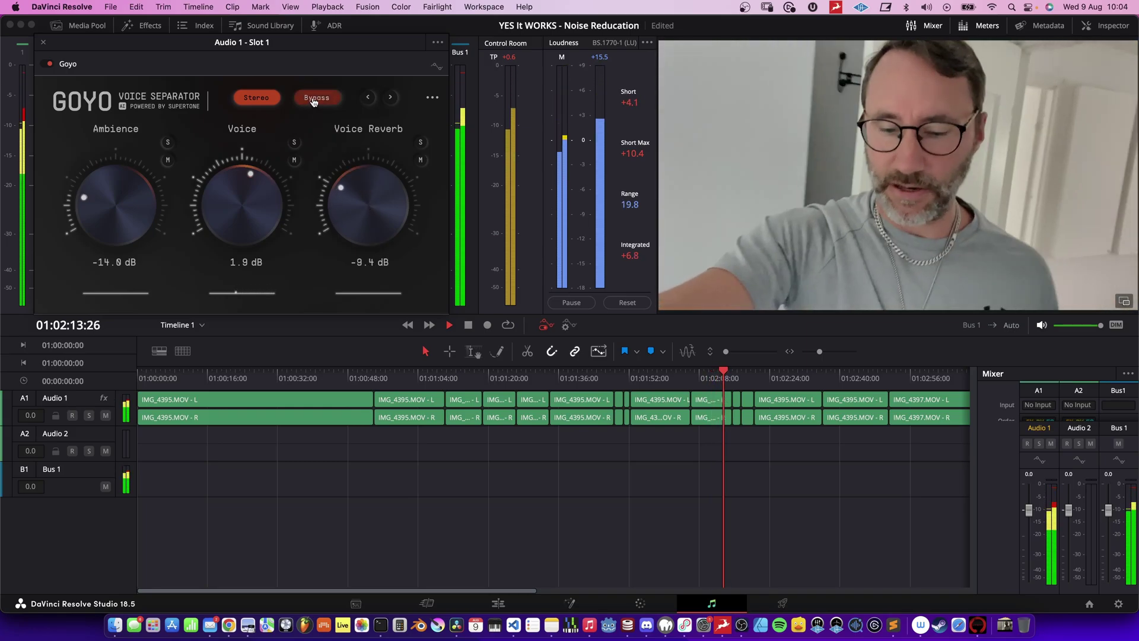
Compare bypassed and active again, settling Ambience near -13.6 dB and Voice Reverb at -17.4 dB
click(315, 101)
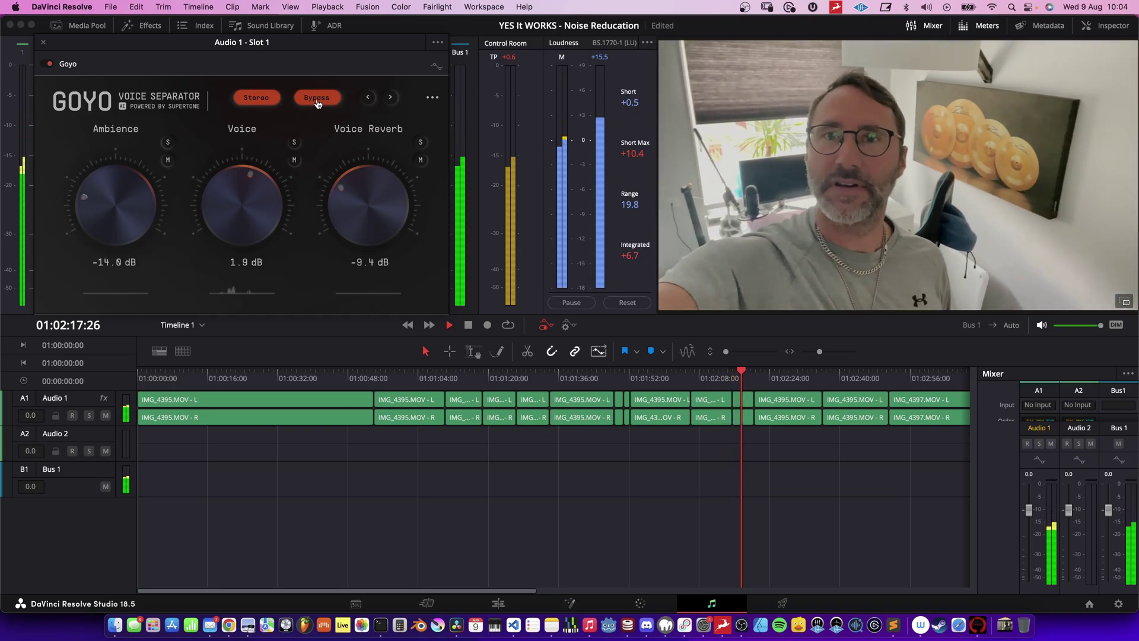
click(317, 102)
drag(107, 215, 109, 205)
drag(371, 192, 368, 201)
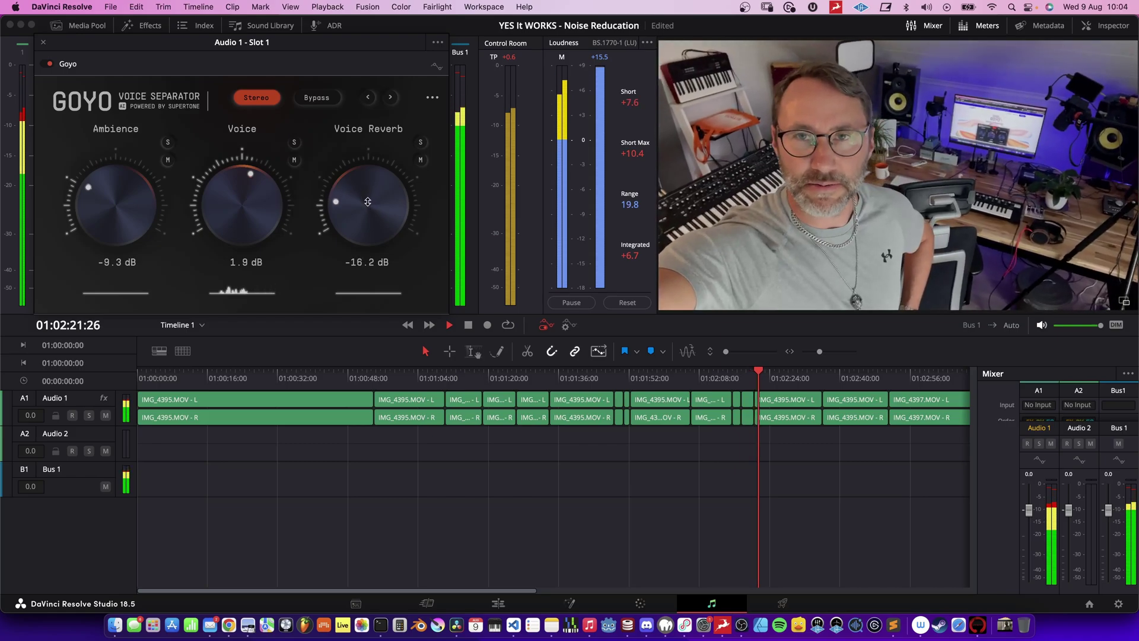
click(329, 101)
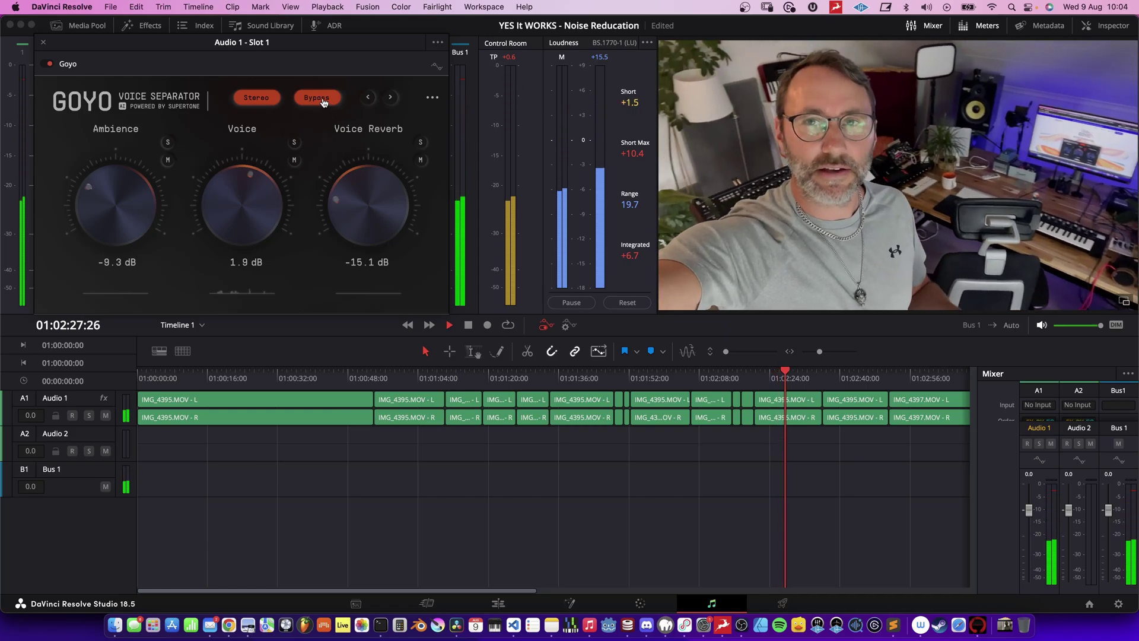
click(323, 101)
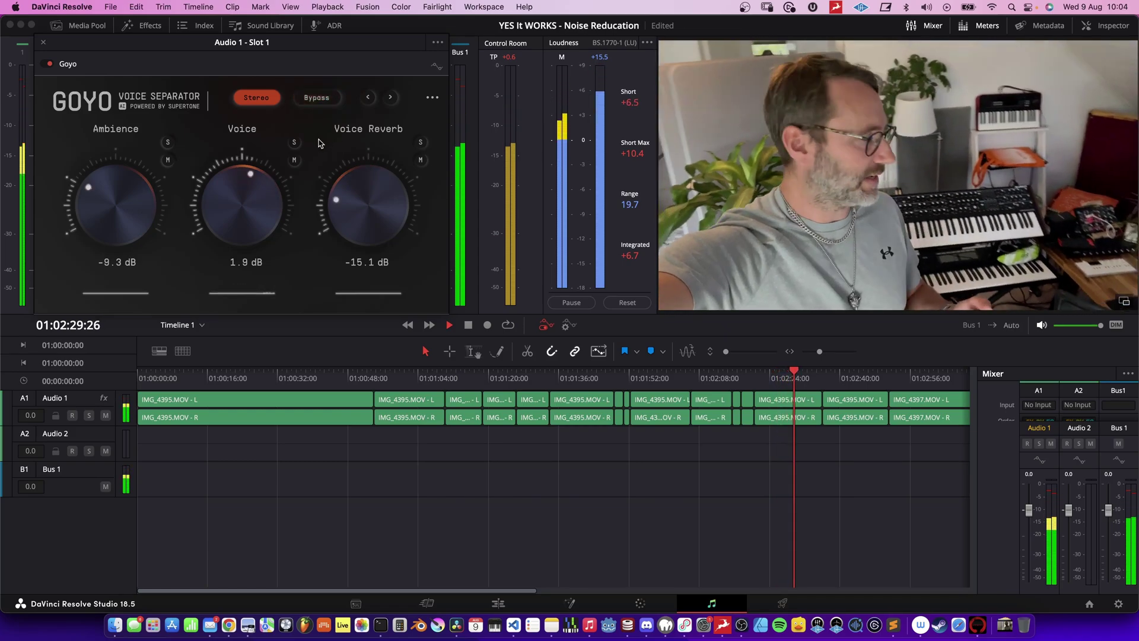
scroll(355, 195, down, 3)
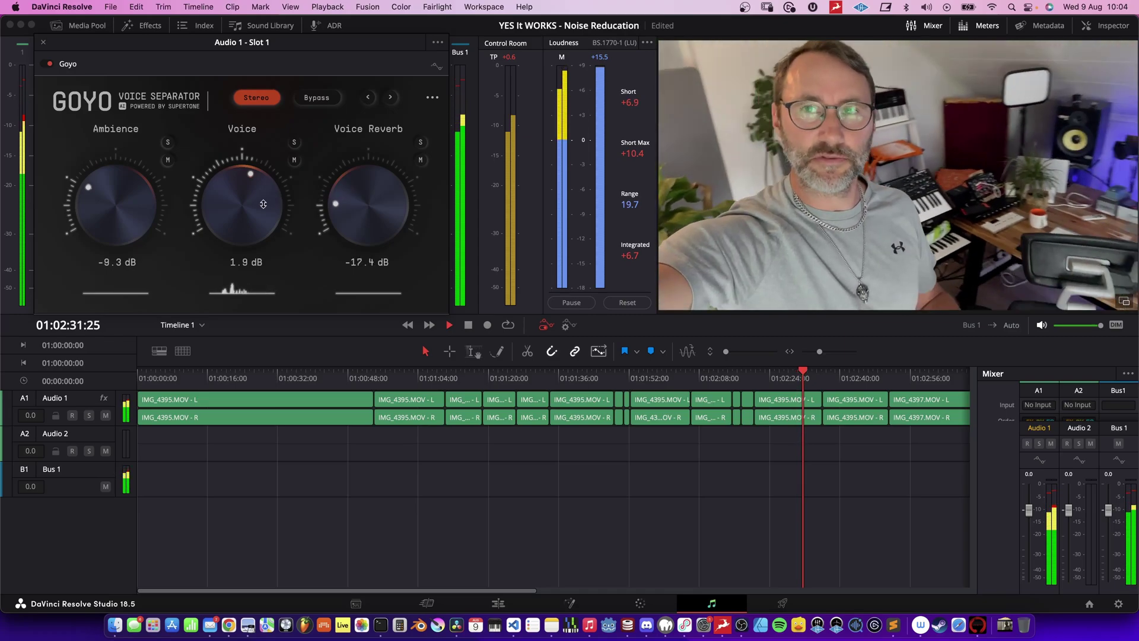
scroll(255, 201, up, 1)
scroll(138, 221, down, 5)
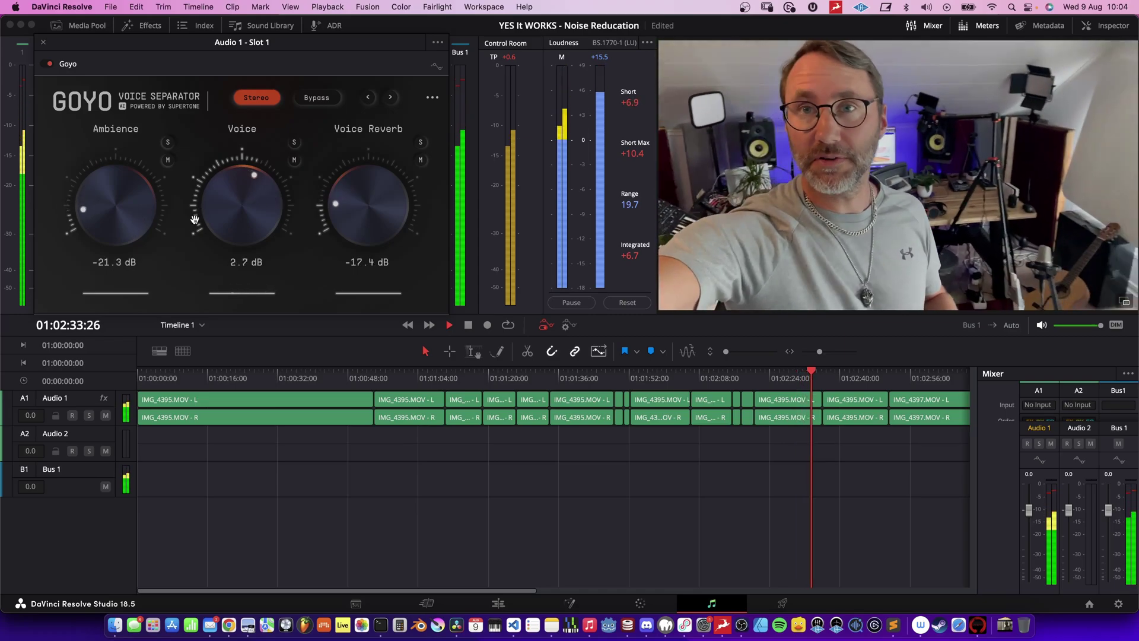
scroll(116, 214, up, 5)
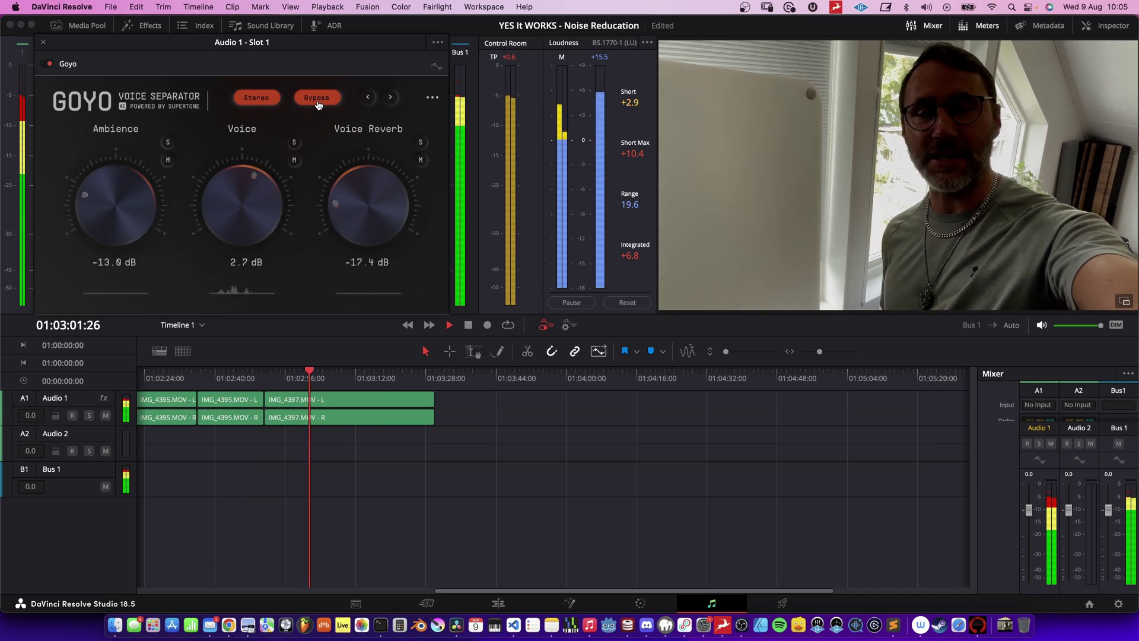
Re-enable Goyo, pull Ambience down, and set Voice Reverb to about -22 dB
click(319, 101)
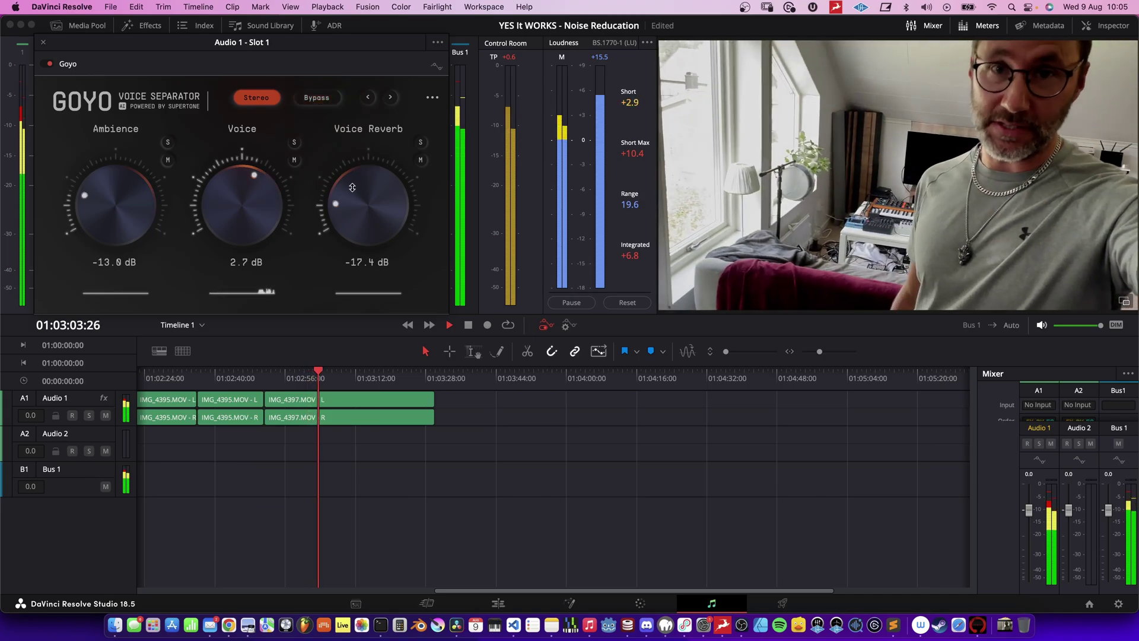
drag(337, 171, 340, 201)
drag(114, 203, 115, 213)
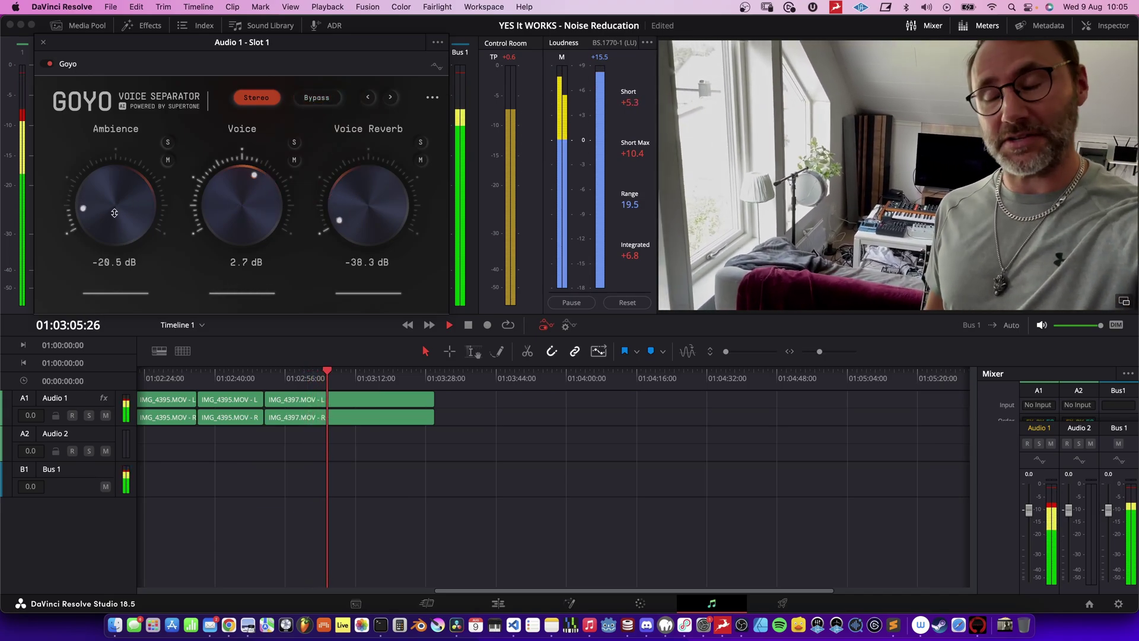
drag(354, 197, 354, 178)
Compare against bypass, then raise Voice Reverb to around -6 dB and readjust Ambience
click(308, 98)
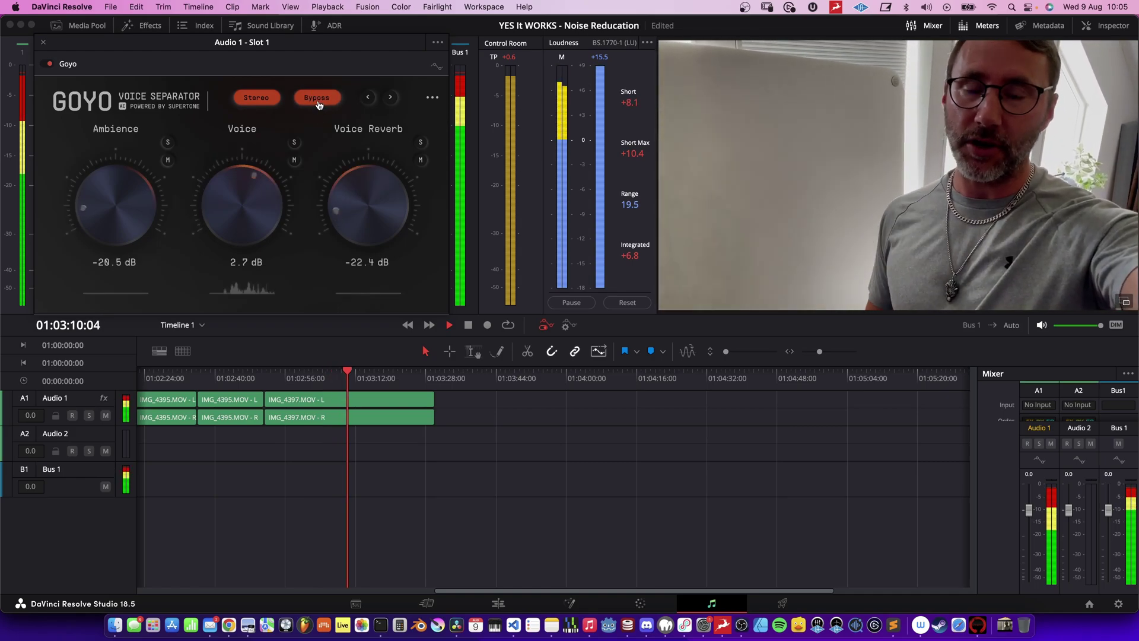
click(319, 102)
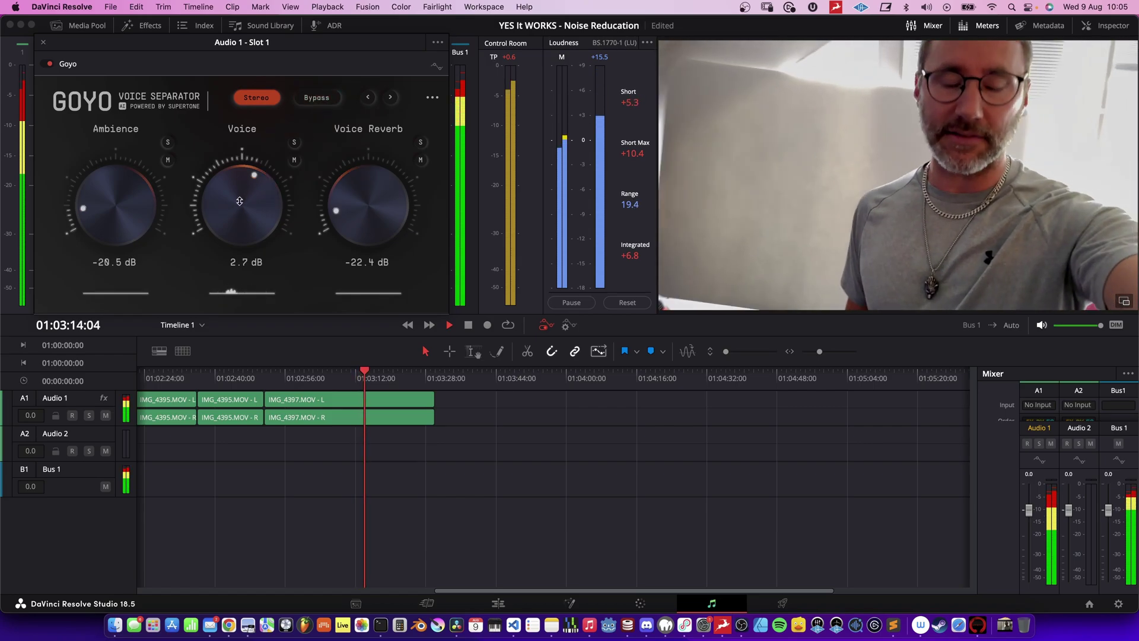
drag(360, 205, 367, 181)
mouse_move(136, 221)
mouse_down()
mouse_move(138, 197)
mouse_move(139, 250)
mouse_up()
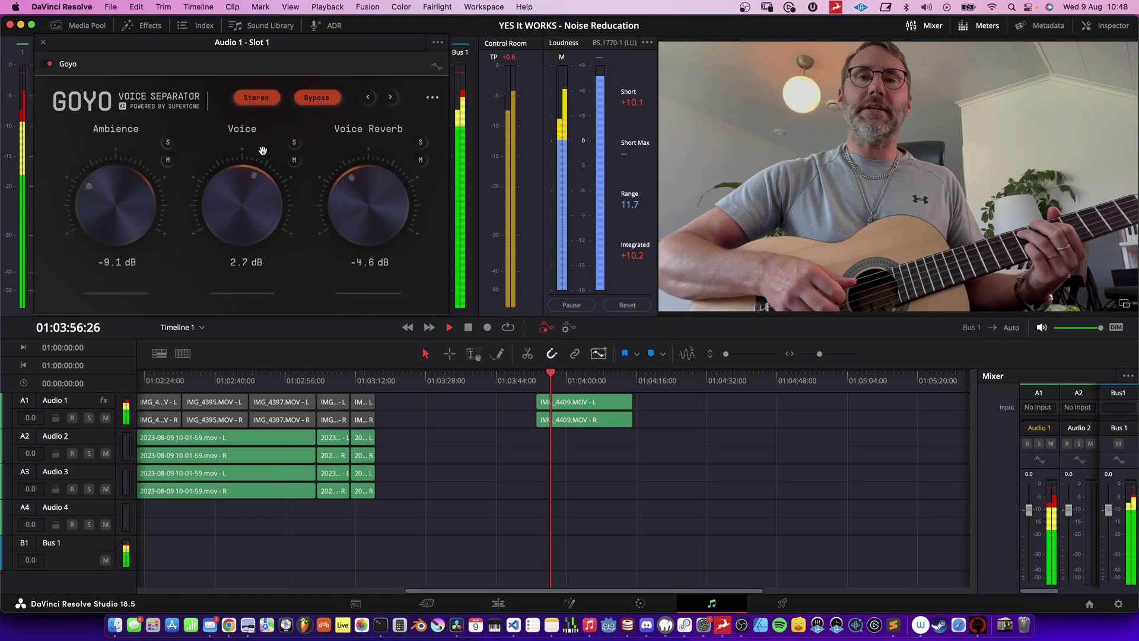
Re-enable Goyo on the guitar clip, rework Ambience, and lower Voice Reverb to -11.1 dB
click(315, 106)
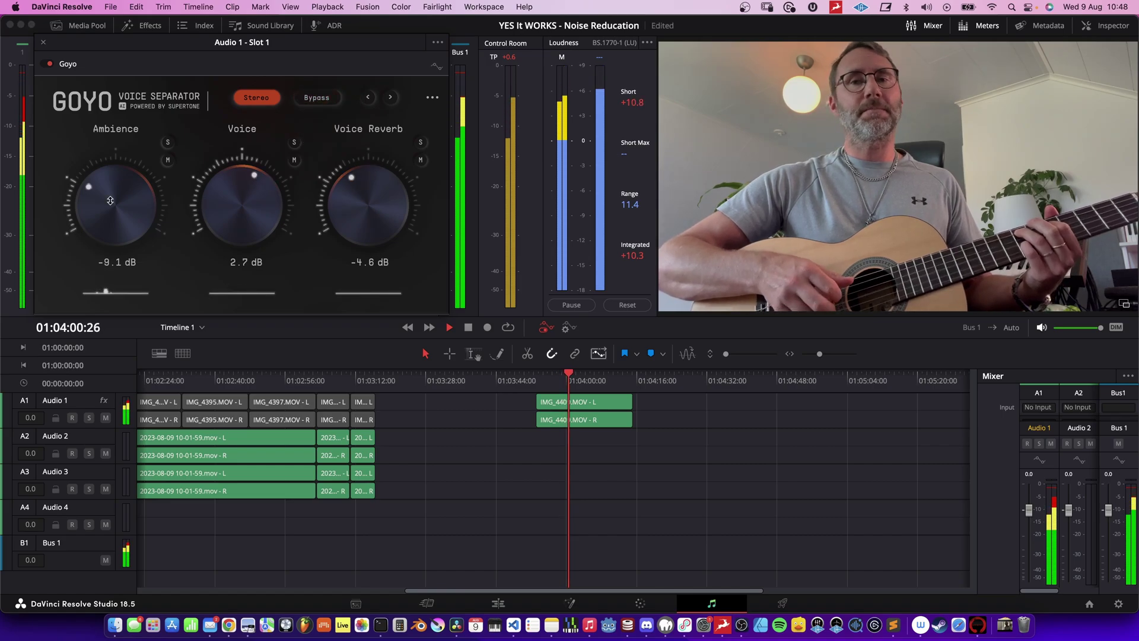
mouse_move(110, 201)
mouse_down()
mouse_move(125, 200)
mouse_move(123, 215)
mouse_up()
drag(366, 191, 366, 201)
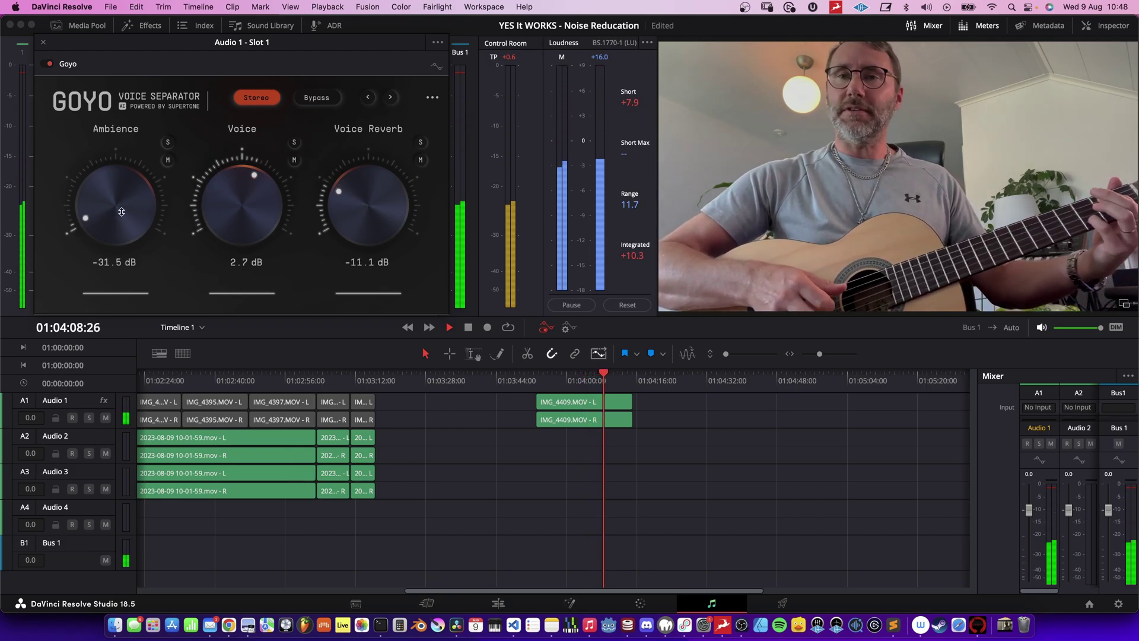
drag(122, 212, 124, 197)
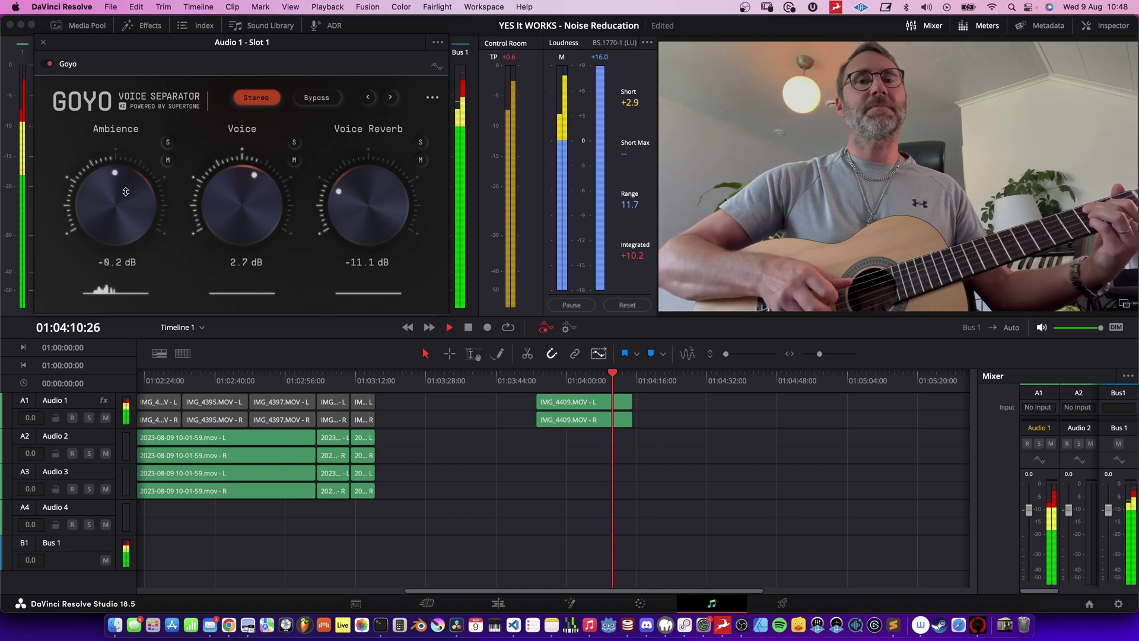